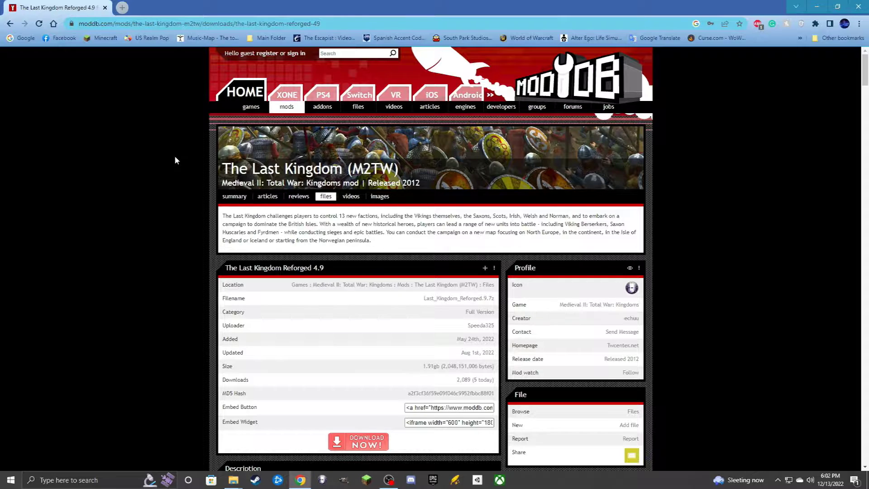
# Read the mod page Description advising to delete map.rwm and get the 4GB patch.
pyautogui.scroll(-7, 263, 195)
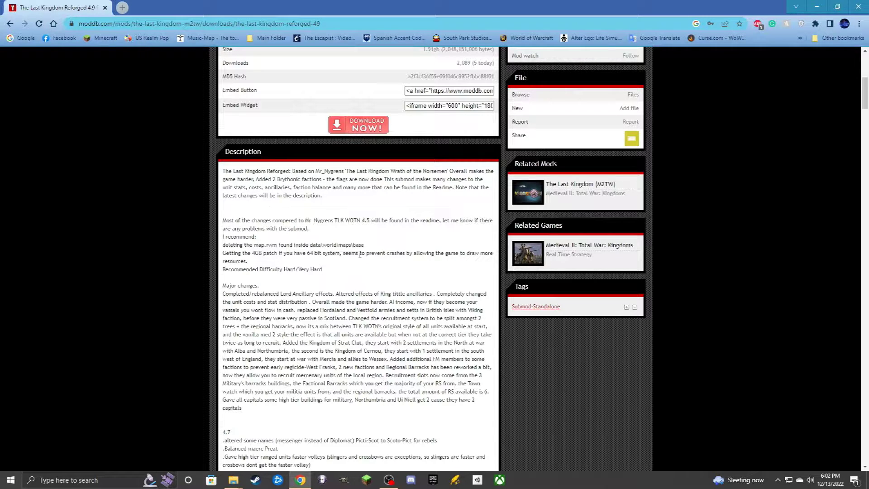
pyautogui.click(233, 479)
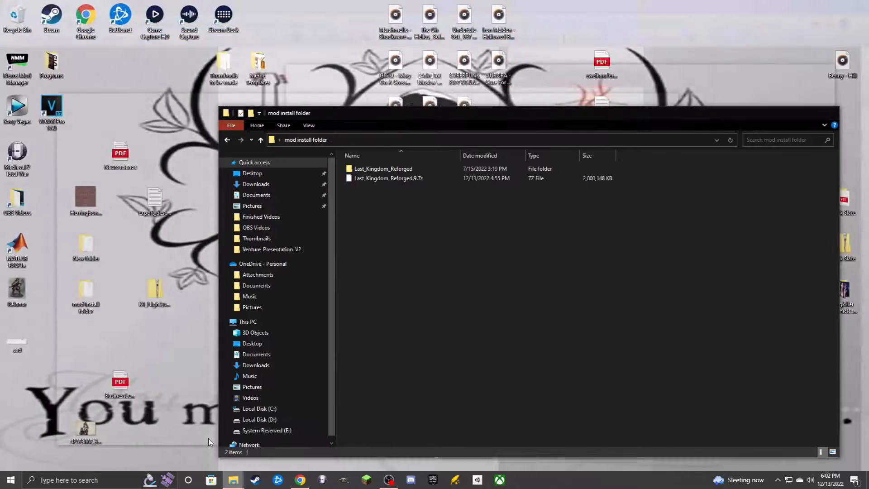
# Select the Last_Kingdom_Reforged.9.7z archive in the mod install folder and recheck the ModDB page.
pyautogui.click(208, 438)
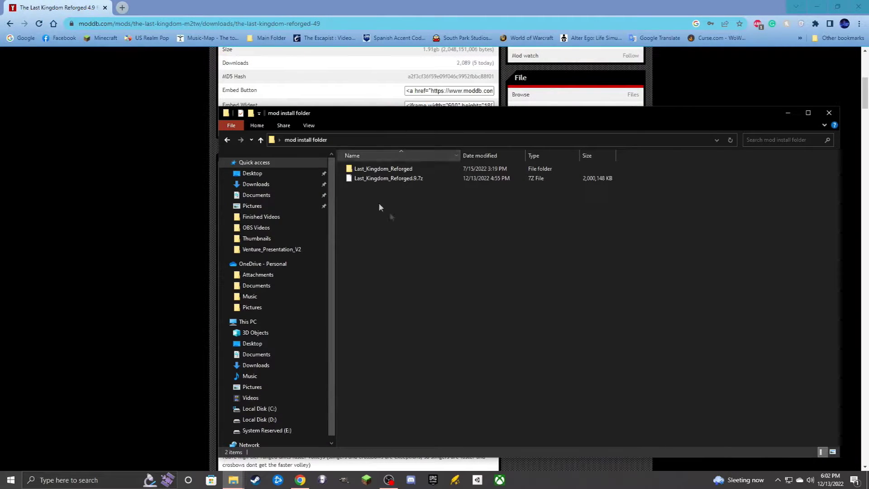
pyautogui.click(407, 179)
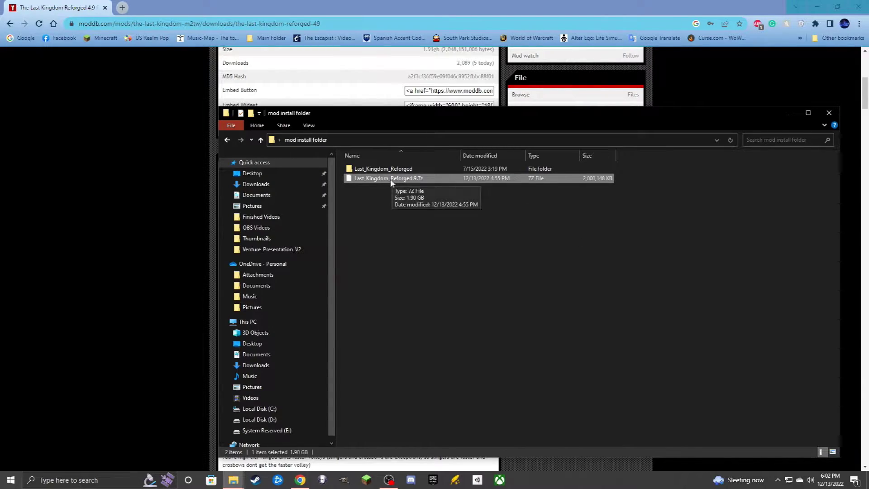
pyautogui.click(136, 158)
pyautogui.scroll(6, 381, 264)
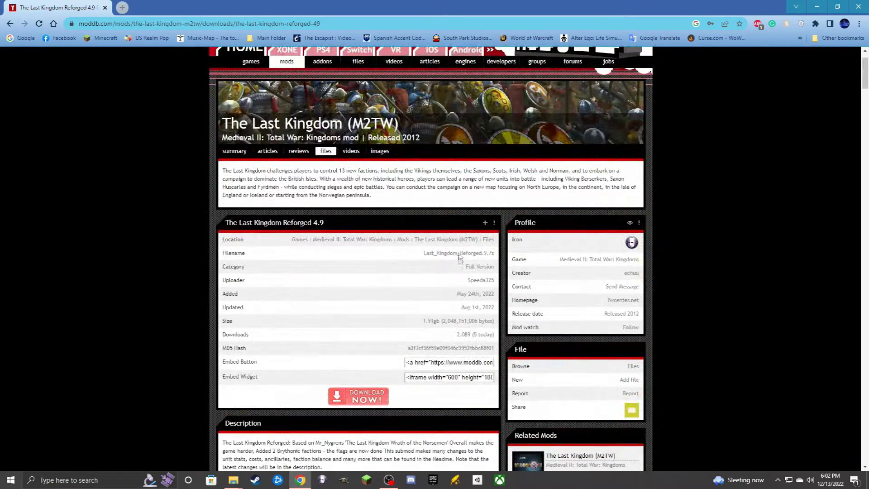
pyautogui.scroll(-1, 418, 281)
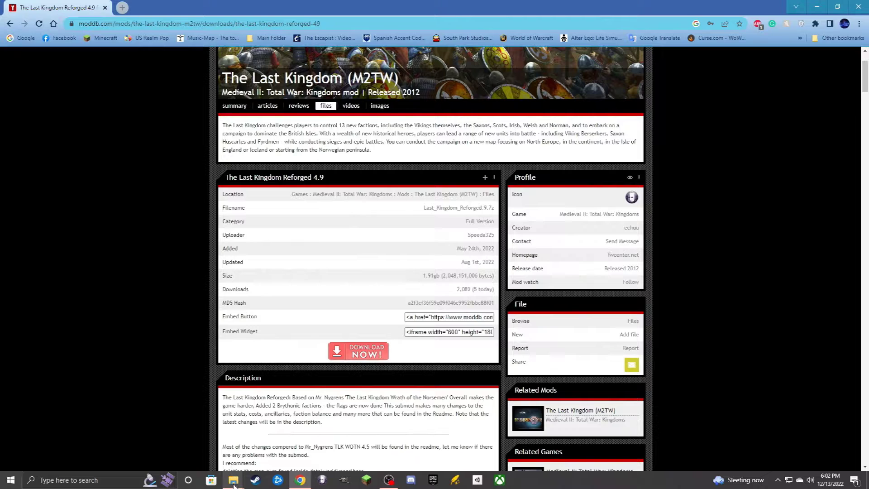
# Look inside the extracted Last_Kingdom_Reforged folder, then return to the mod install folder.
pyautogui.moveTo(235, 484)
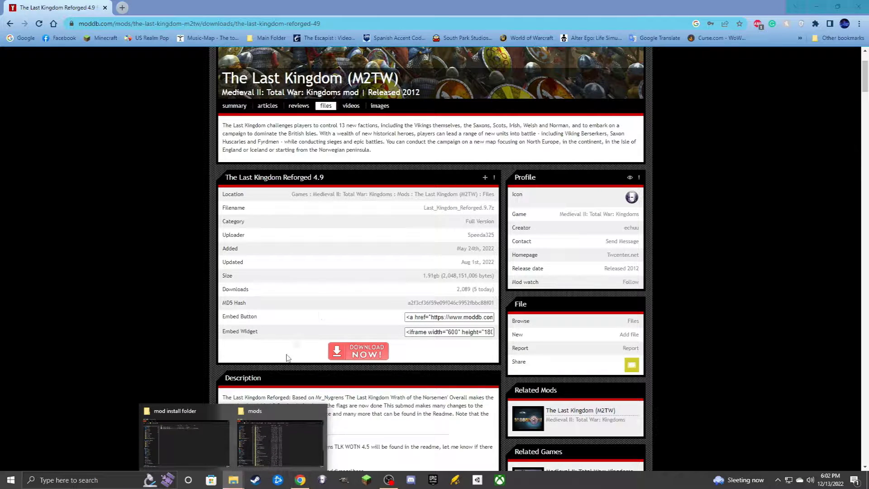
pyautogui.click(204, 435)
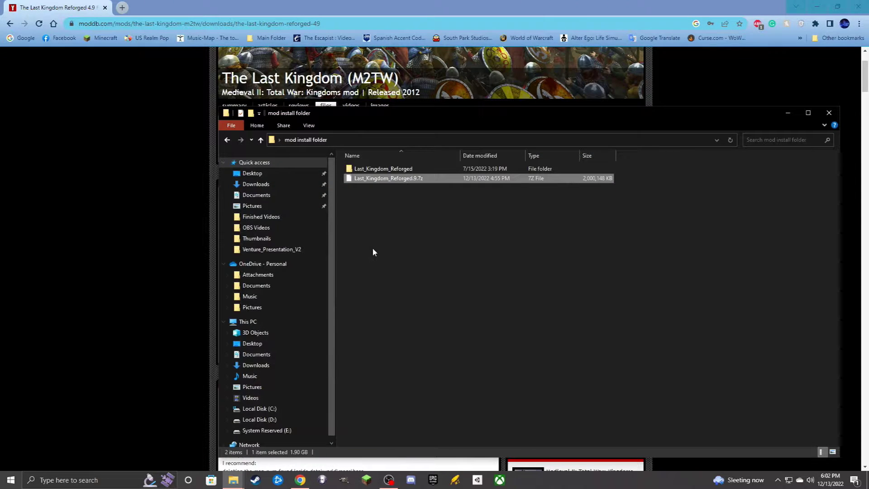
pyautogui.click(381, 181)
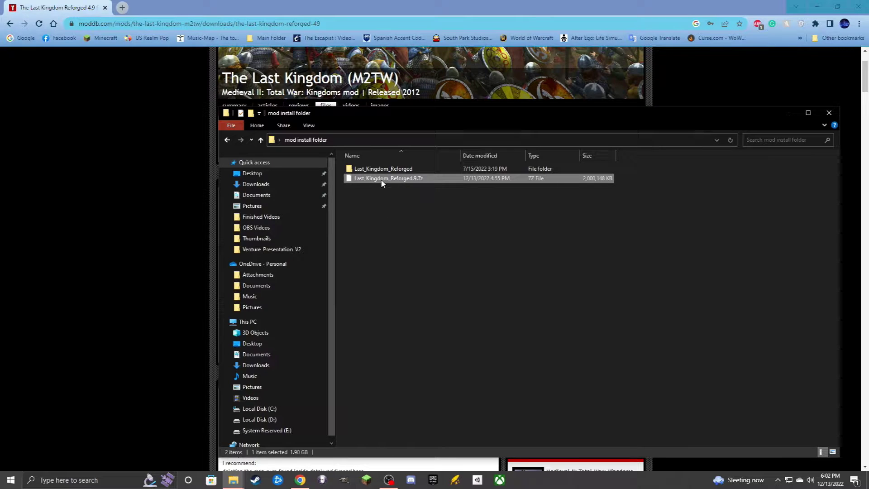
pyautogui.click(398, 195)
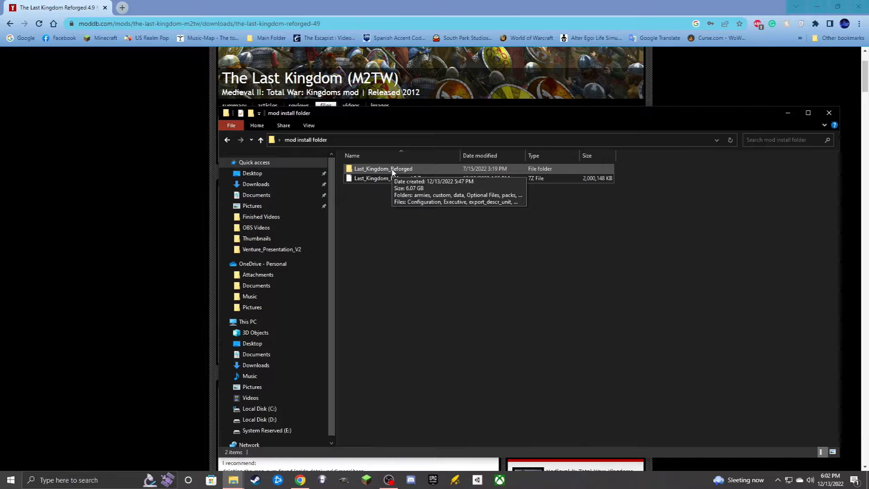
pyautogui.doubleClick(392, 170)
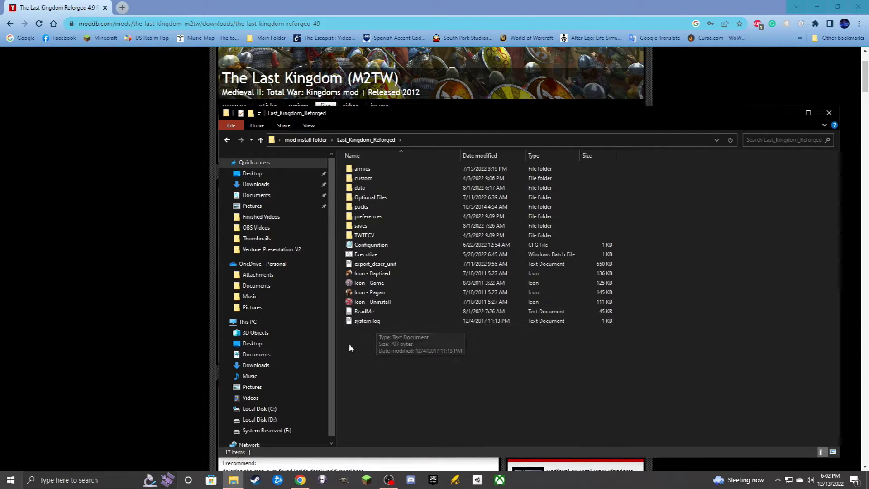
pyautogui.click(306, 140)
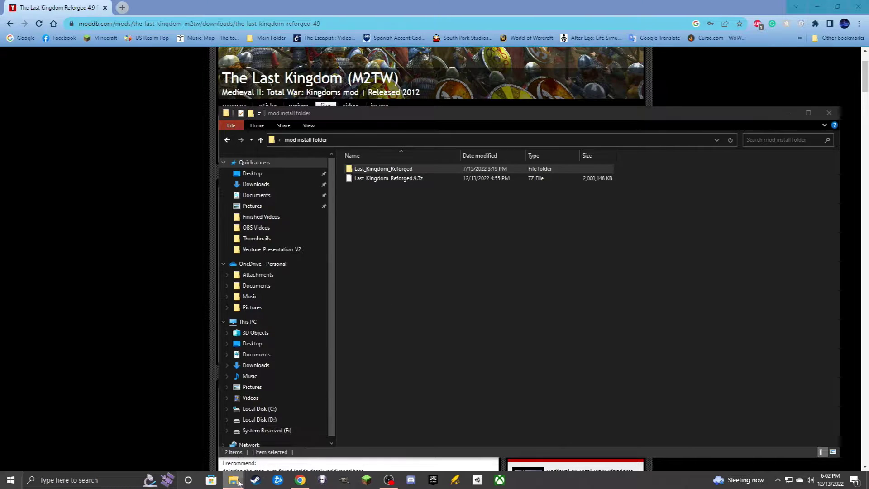
# Arrange the mods and mod install folder windows so both are visible.
pyautogui.moveTo(238, 482)
pyautogui.click(291, 440)
pyautogui.moveTo(398, 107); pyautogui.dragTo(274, 101)
pyautogui.click(651, 111)
pyautogui.moveTo(408, 112); pyautogui.dragTo(489, 176)
pyautogui.click(495, 180)
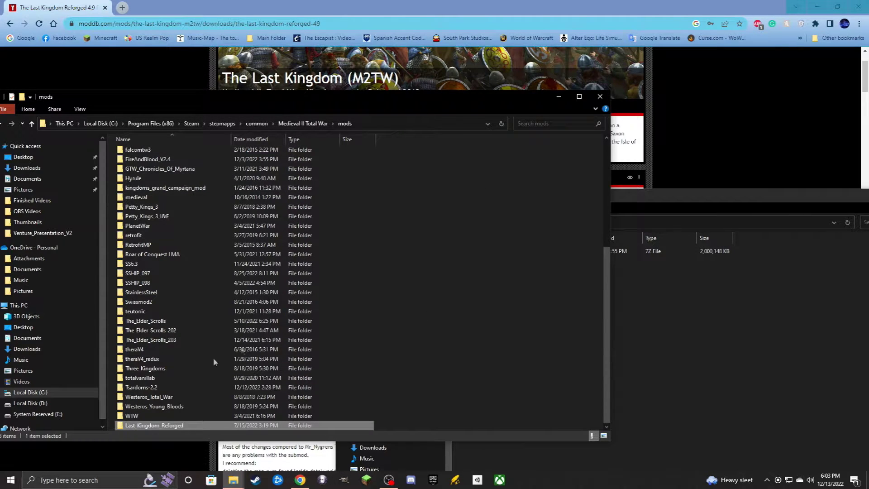
# Open mods > Last_Kingdom_Reforged and launch the mod with Executive.bat.
pyautogui.doubleClick(246, 283)
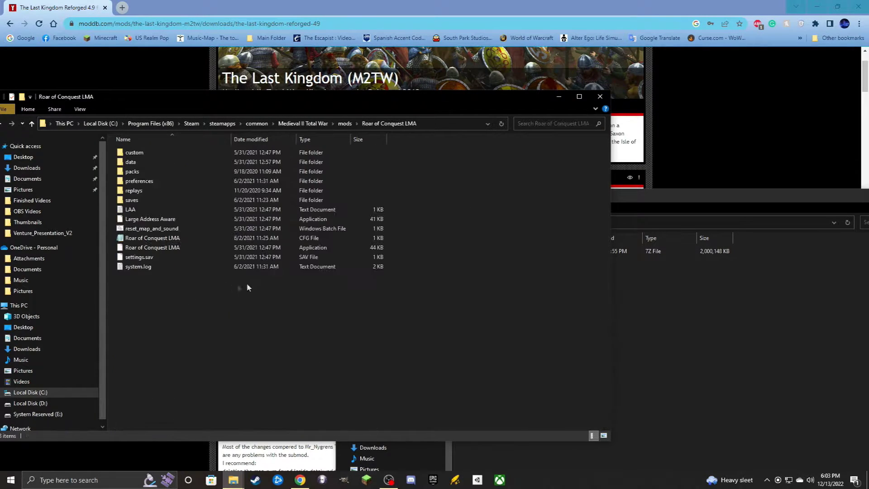
pyautogui.click(345, 124)
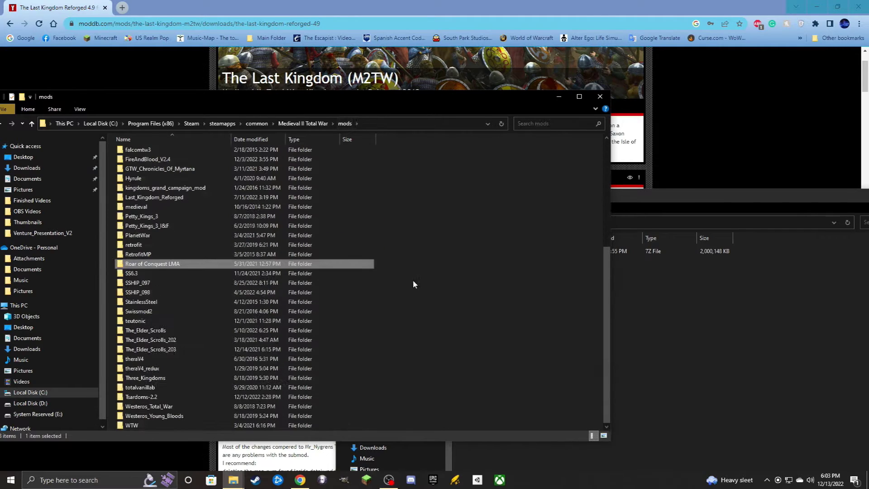
pyautogui.doubleClick(184, 197)
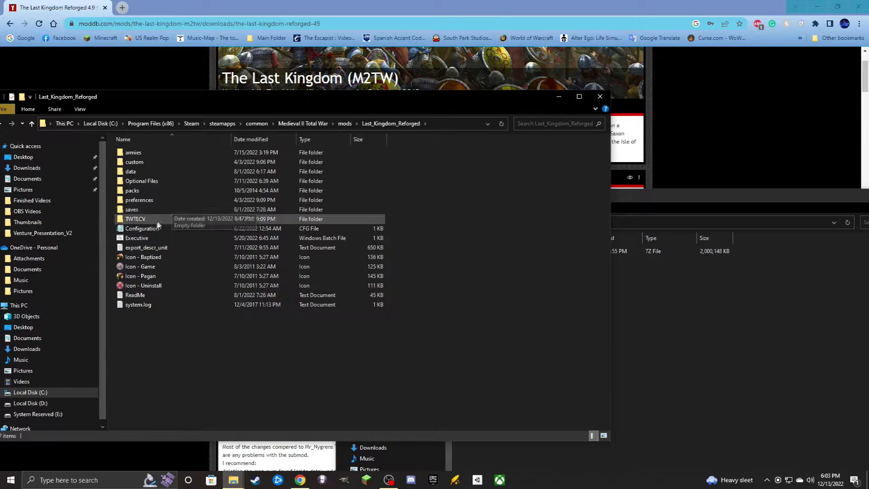
pyautogui.doubleClick(142, 238)
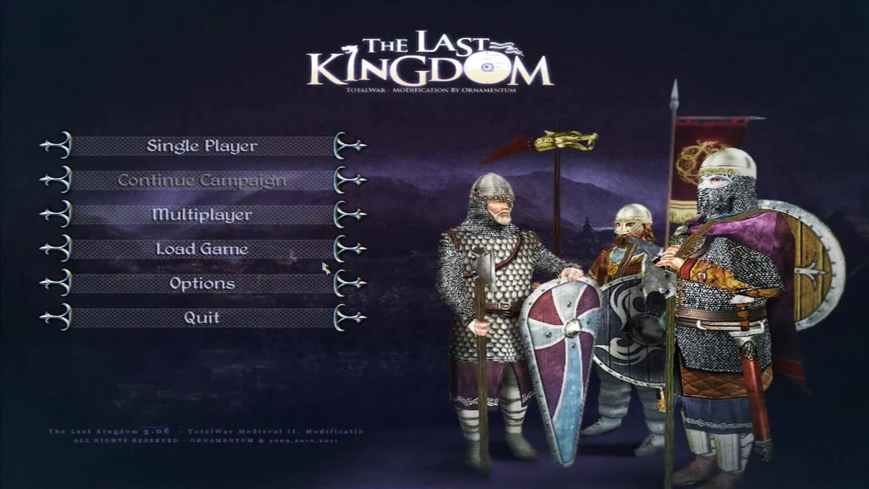
# Preview the East-Anglia and Northumbria factions in the Grand Campaign setup.
pyautogui.click(210, 157)
pyautogui.click(216, 156)
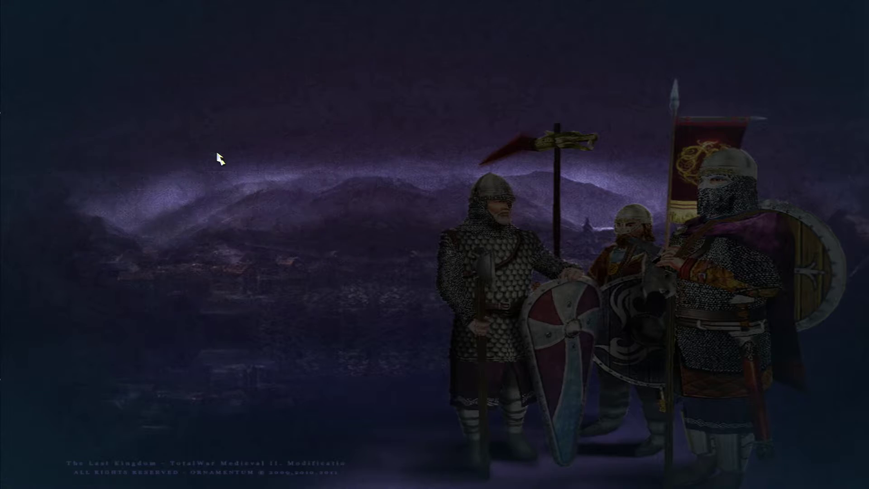
pyautogui.click(129, 86)
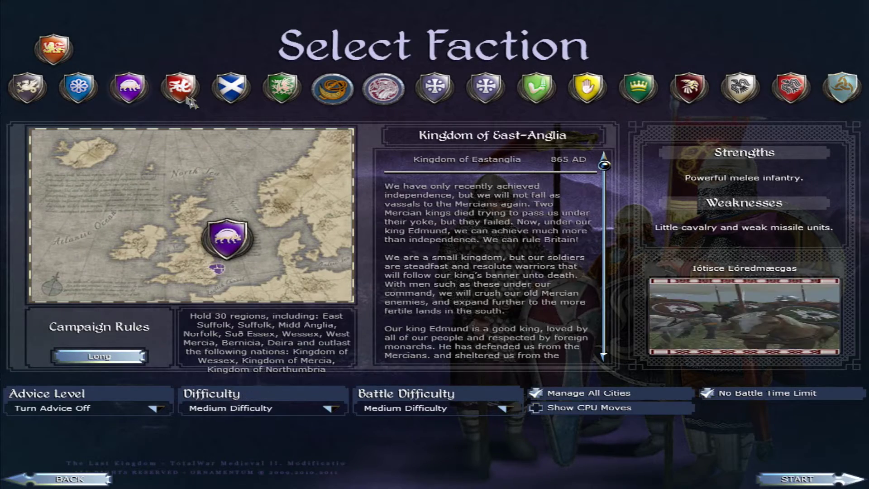
pyautogui.click(180, 86)
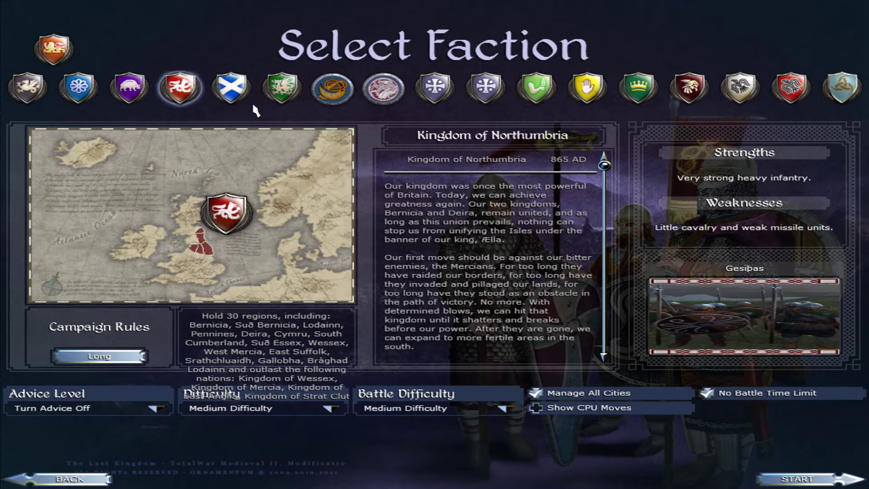
# Return to the main menu and quit the game.
pyautogui.click(71, 480)
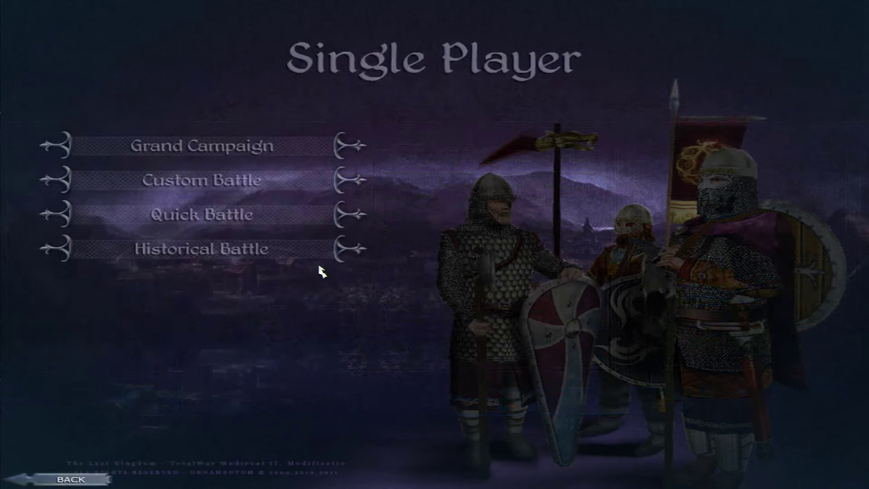
pyautogui.click(73, 480)
pyautogui.click(208, 326)
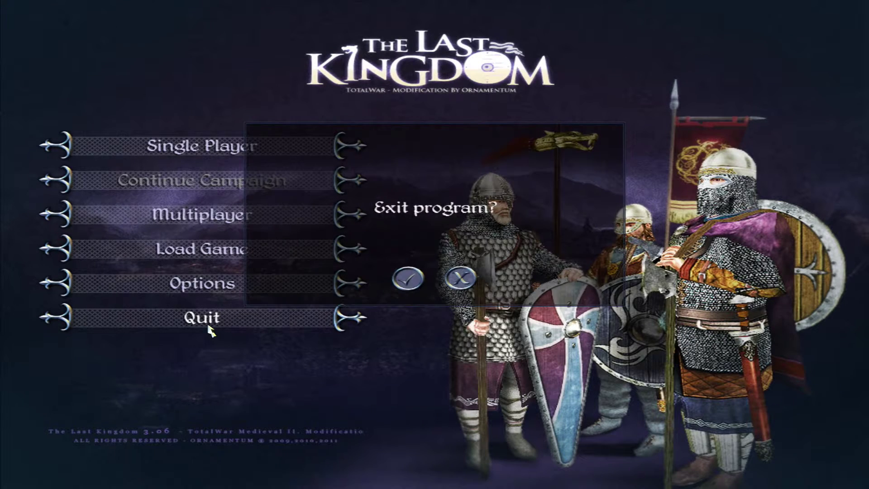
pyautogui.click(411, 281)
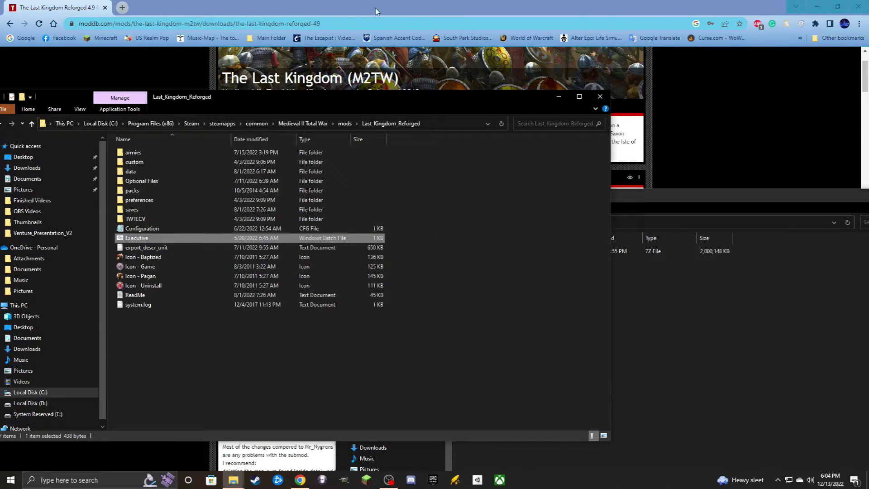
pyautogui.click(376, 12)
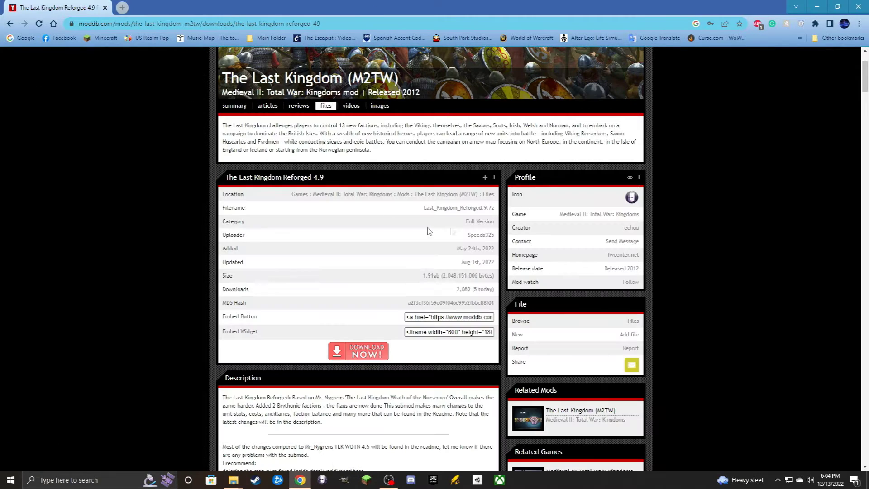
pyautogui.scroll(-5, 343, 236)
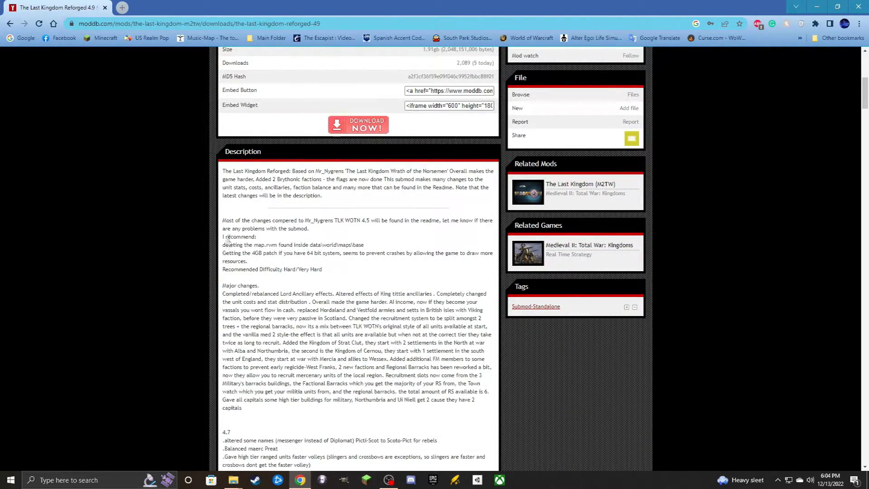
pyautogui.moveTo(225, 245); pyautogui.dragTo(266, 242)
pyautogui.click(267, 244)
pyautogui.moveTo(237, 477)
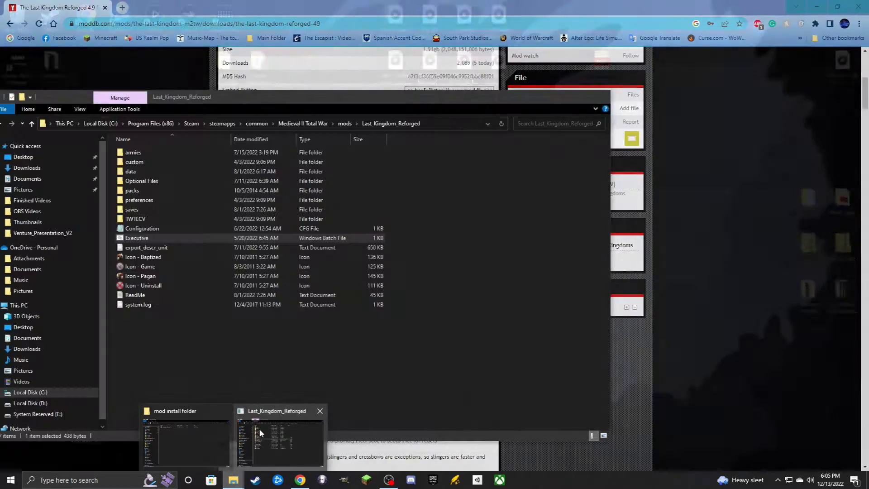
# Navigate to the mod's data\world\maps\base folder.
pyautogui.click(261, 432)
pyautogui.moveTo(225, 95); pyautogui.dragTo(360, 265)
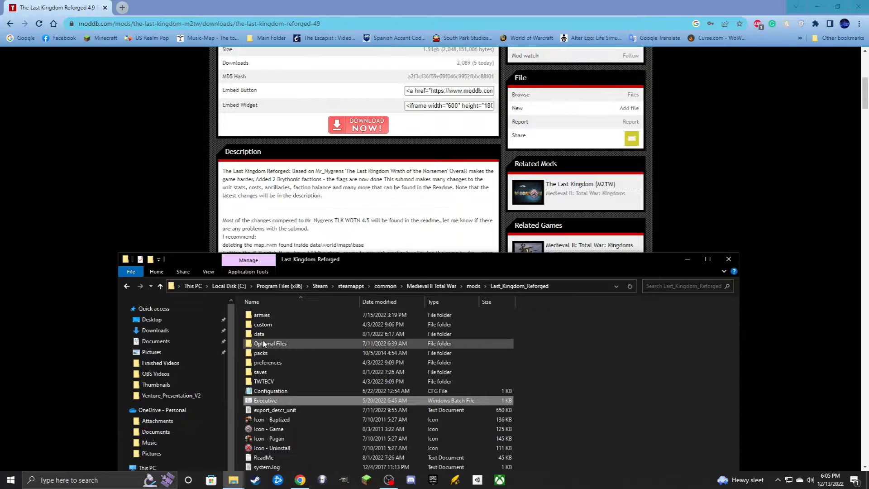
pyautogui.doubleClick(259, 334)
pyautogui.scroll(-5, 279, 390)
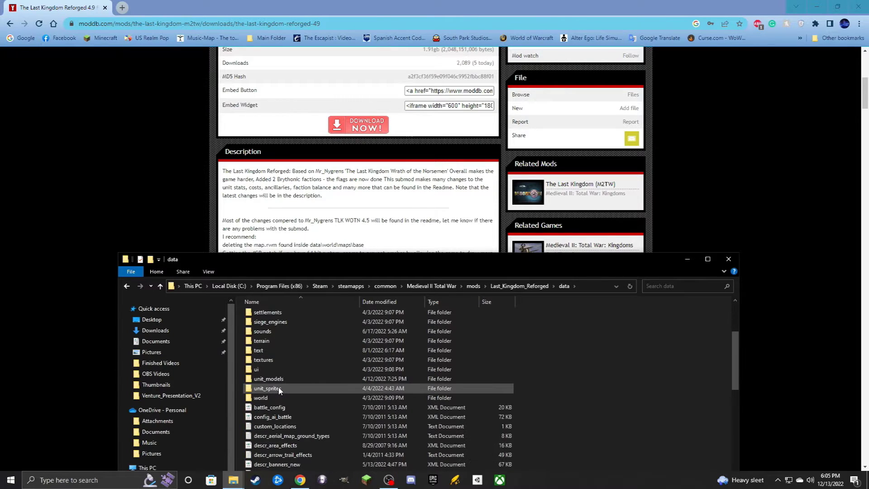
pyautogui.doubleClick(272, 395)
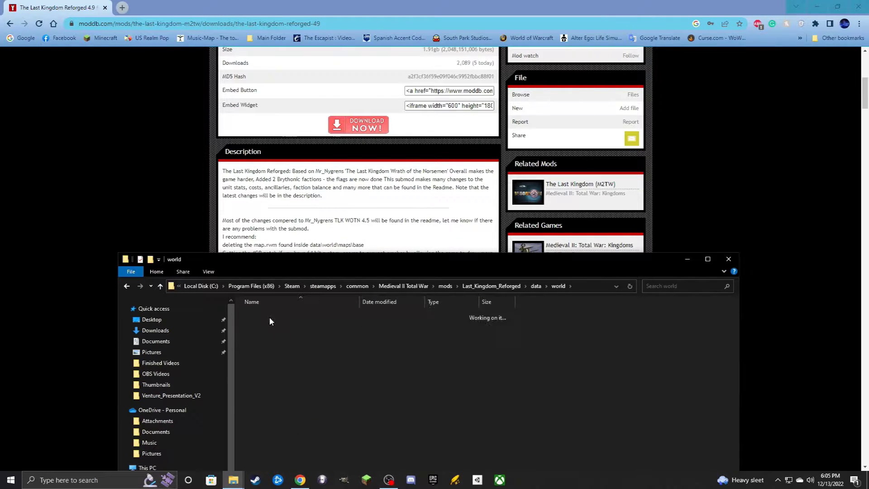
pyautogui.doubleClick(269, 317)
pyautogui.doubleClick(271, 315)
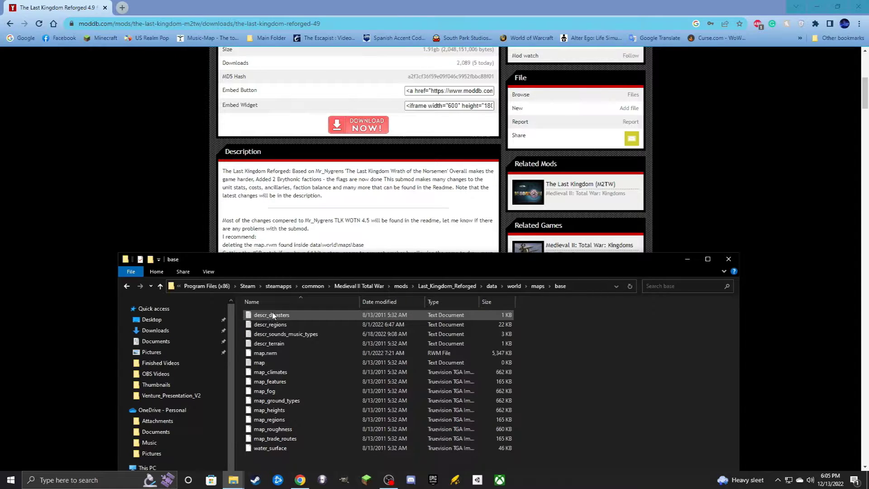
# Delete map.rwm and return to the Last_Kingdom_Reforged folder.
pyautogui.click(294, 354)
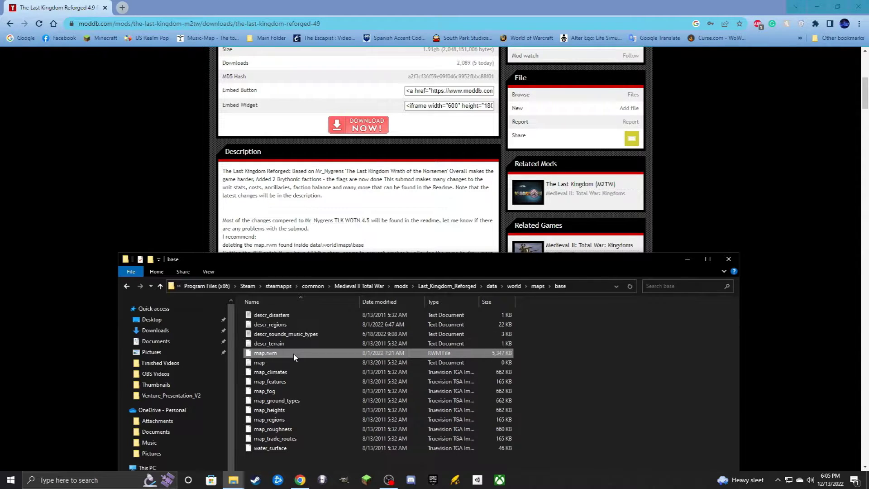
pyautogui.rightClick(295, 353)
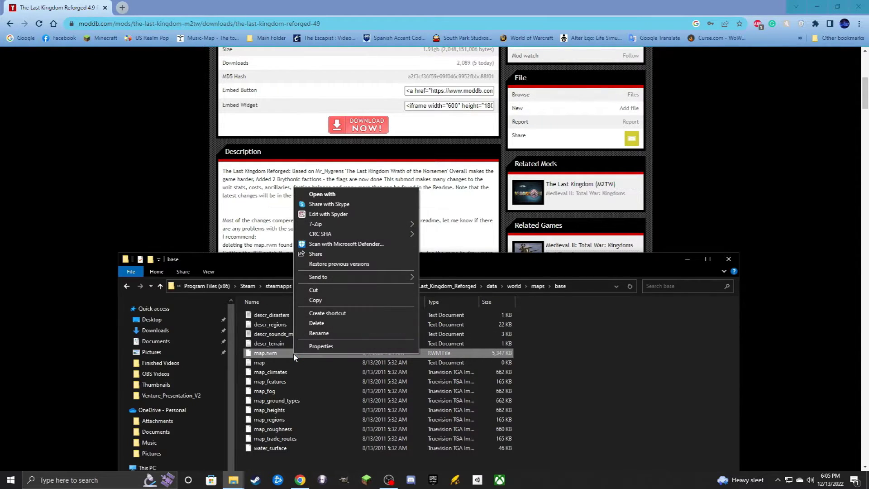
pyautogui.click(323, 324)
pyautogui.click(318, 233)
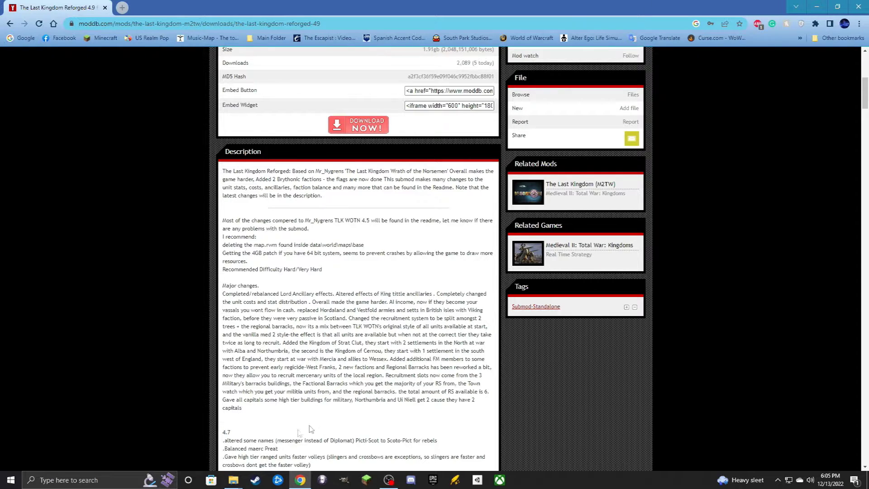
pyautogui.moveTo(233, 480)
pyautogui.click(262, 441)
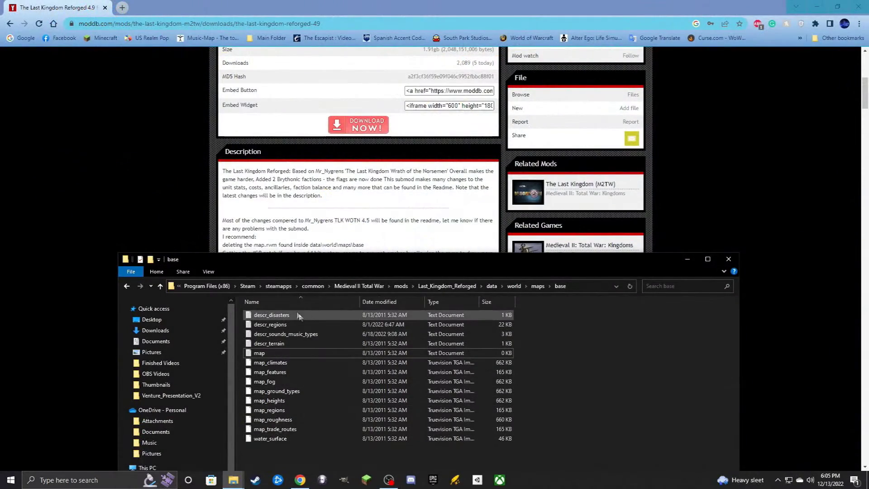
pyautogui.click(460, 286)
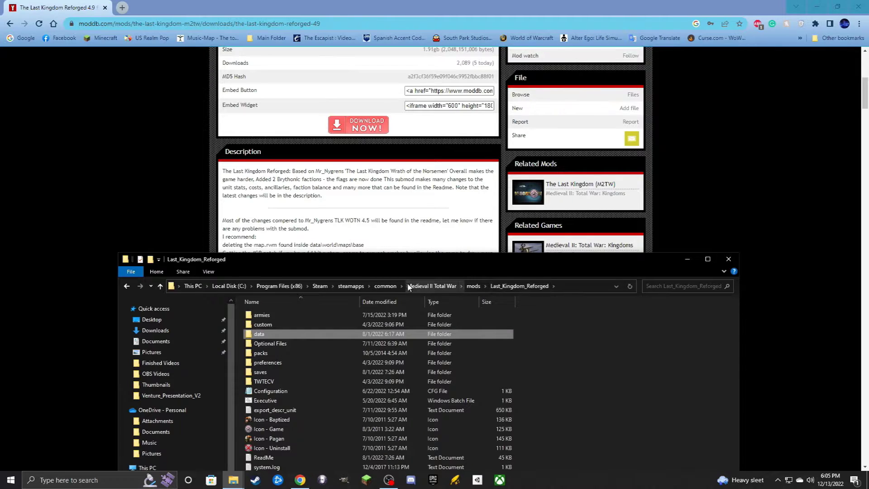
# Check Optional Files, then navigate to mods\The_Elder_Scrolls\4gb_patch.
pyautogui.doubleClick(283, 343)
pyautogui.click(462, 281)
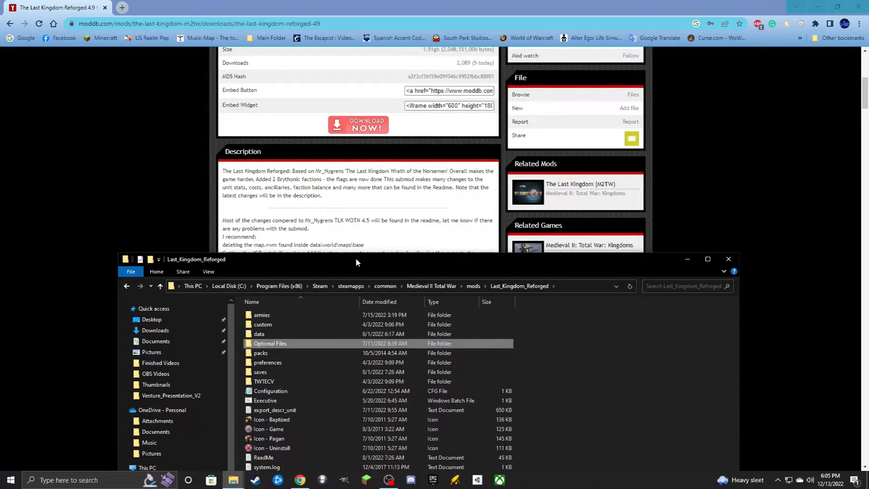
pyautogui.moveTo(355, 262); pyautogui.dragTo(358, 177)
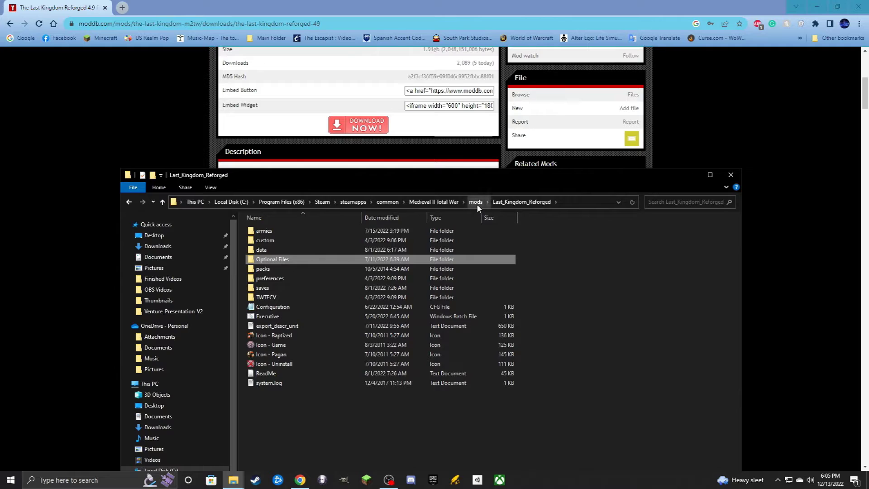
pyautogui.click(476, 202)
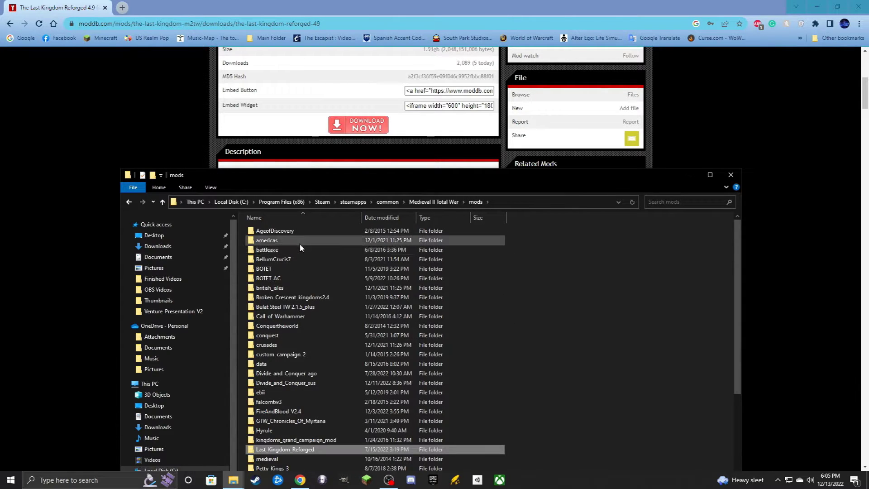
pyautogui.scroll(-6, 326, 317)
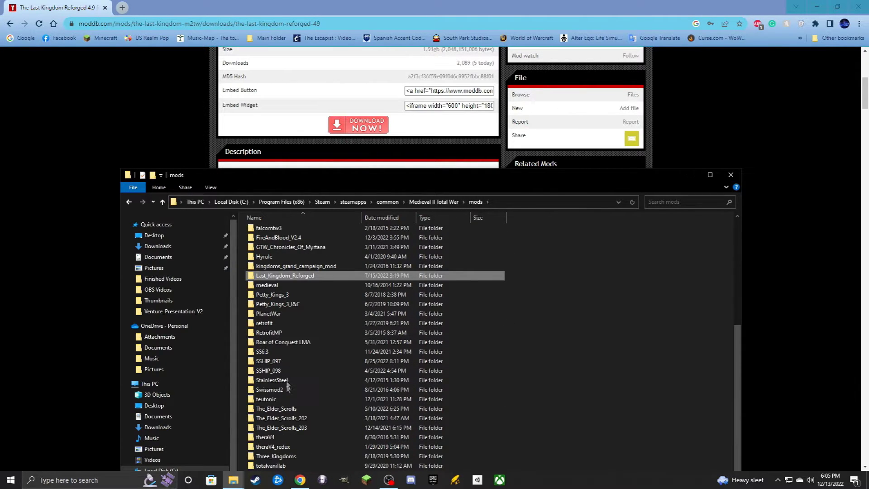
pyautogui.doubleClick(283, 408)
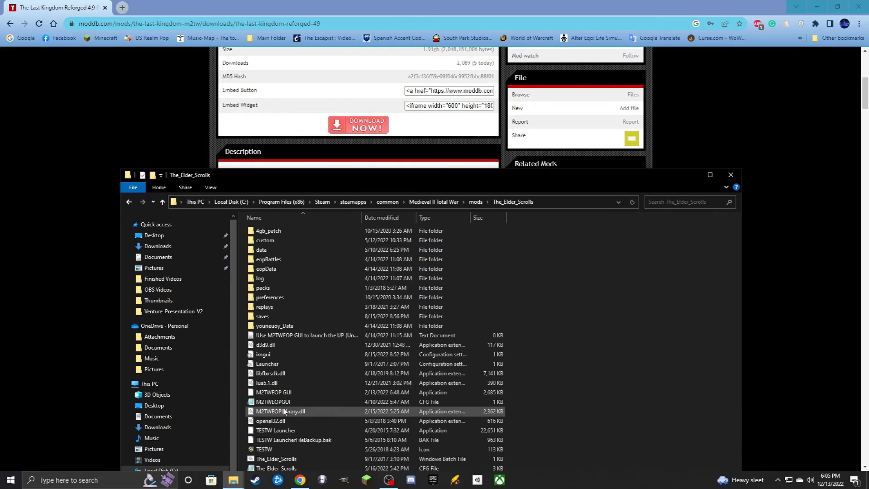
pyautogui.doubleClick(278, 233)
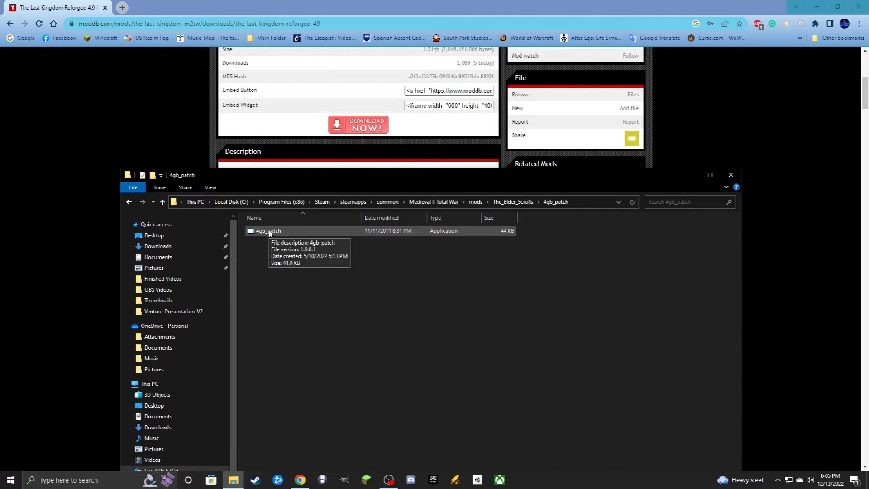
# Run 4gb_patch and choose medieval2 as the executable to patch.
pyautogui.doubleClick(269, 231)
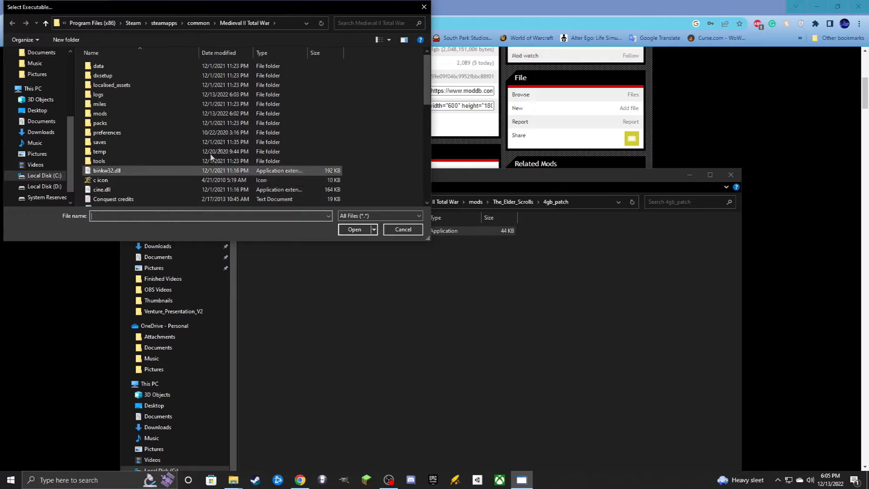
pyautogui.scroll(-1, 427, 86)
pyautogui.scroll(-6, 427, 86)
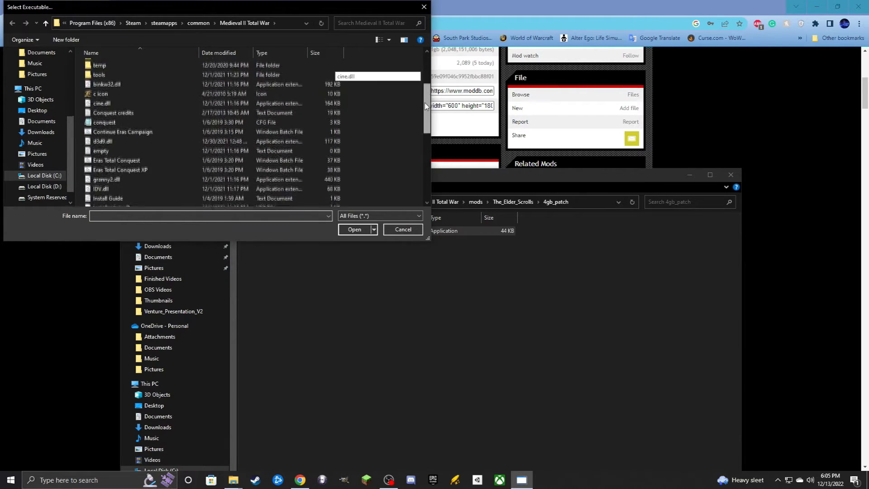
pyautogui.click(120, 175)
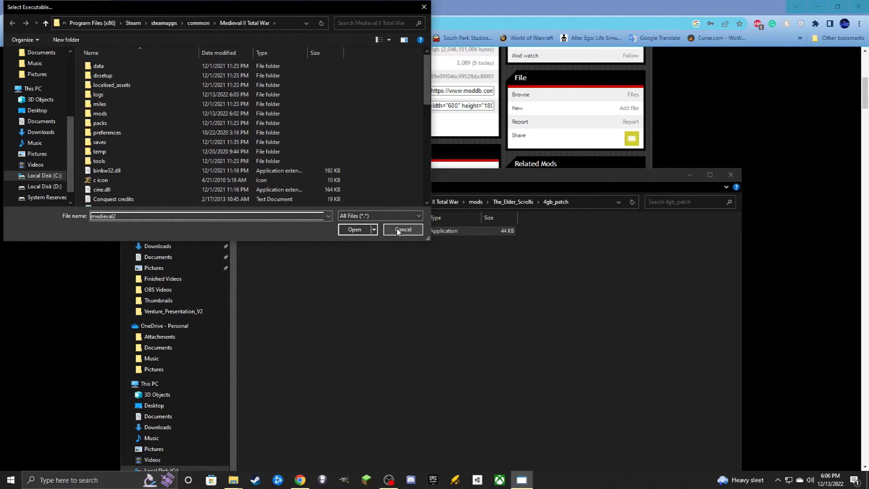
pyautogui.moveTo(426, 81); pyautogui.dragTo(427, 152)
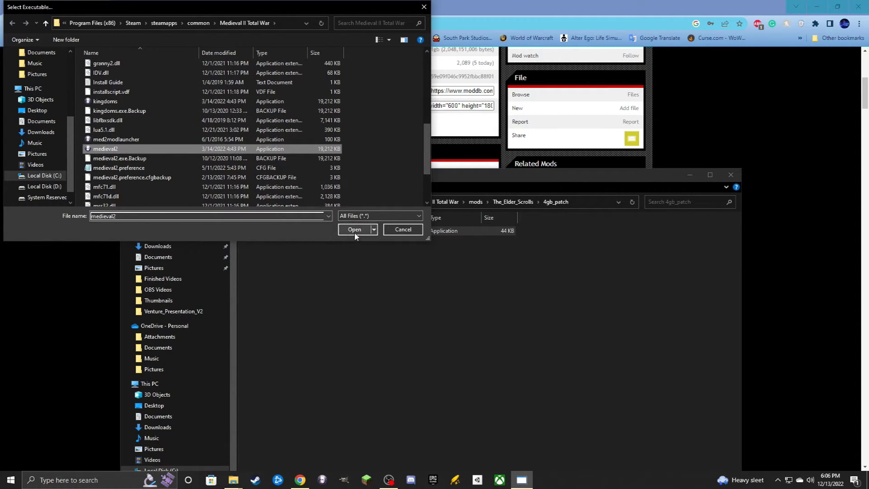
pyautogui.click(402, 229)
pyautogui.click(510, 204)
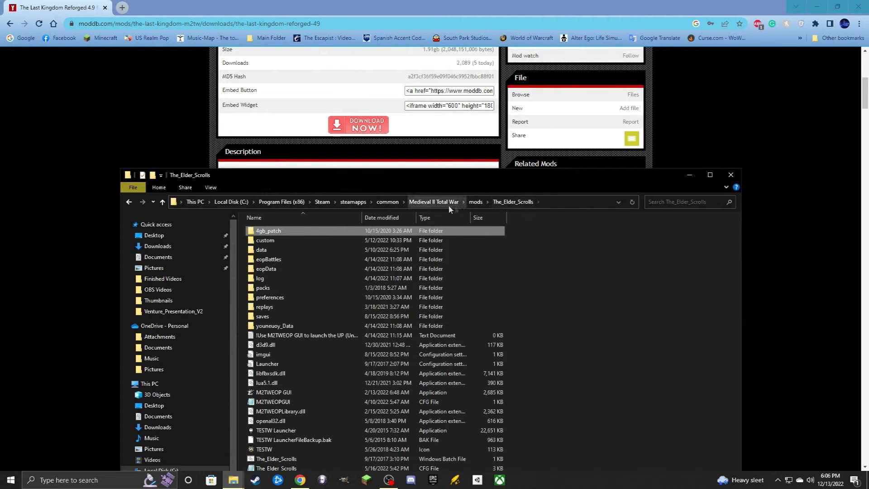
pyautogui.click(325, 158)
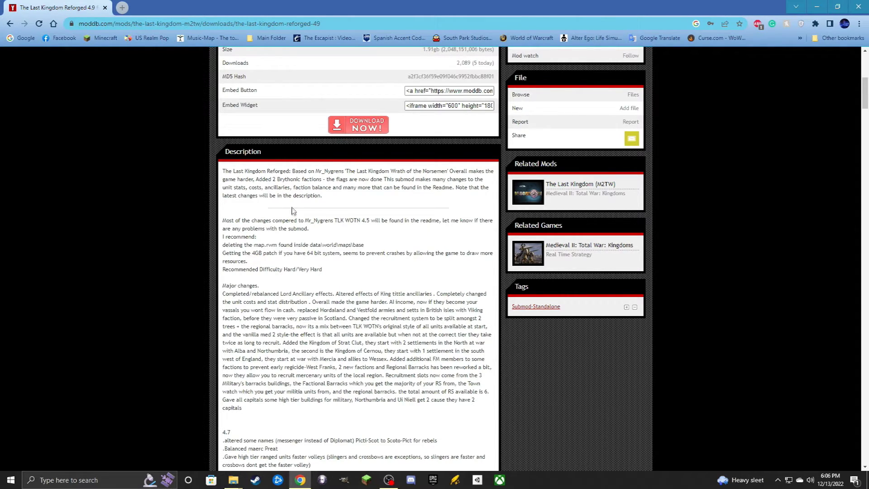
# Scroll through the Last Kingdom Reforged 4.9 description and changelog on ModDB.
pyautogui.scroll(-3, 294, 396)
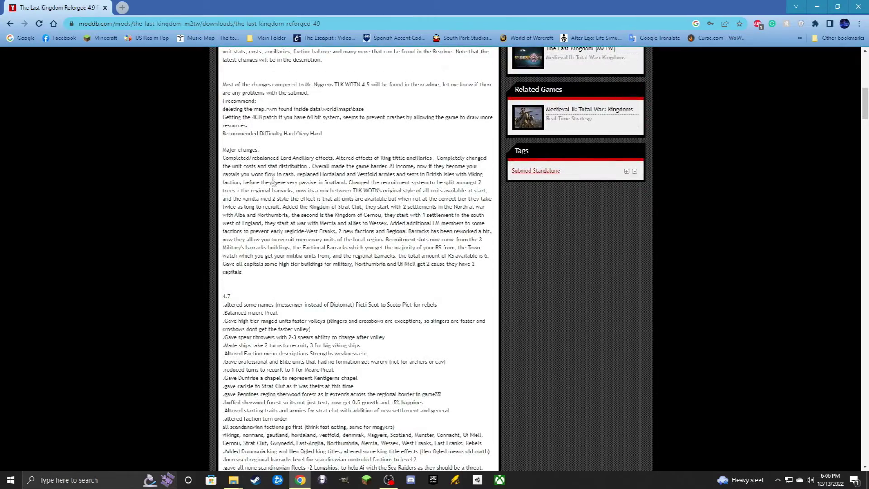
pyautogui.scroll(-5, 274, 181)
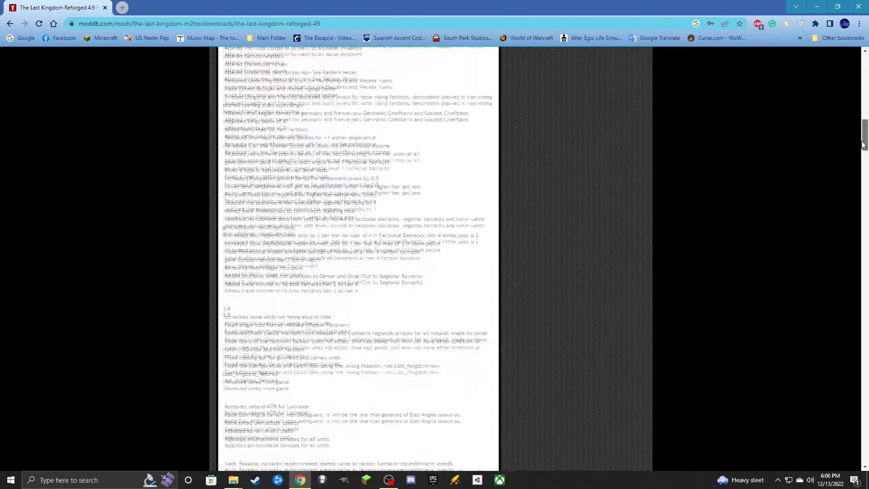